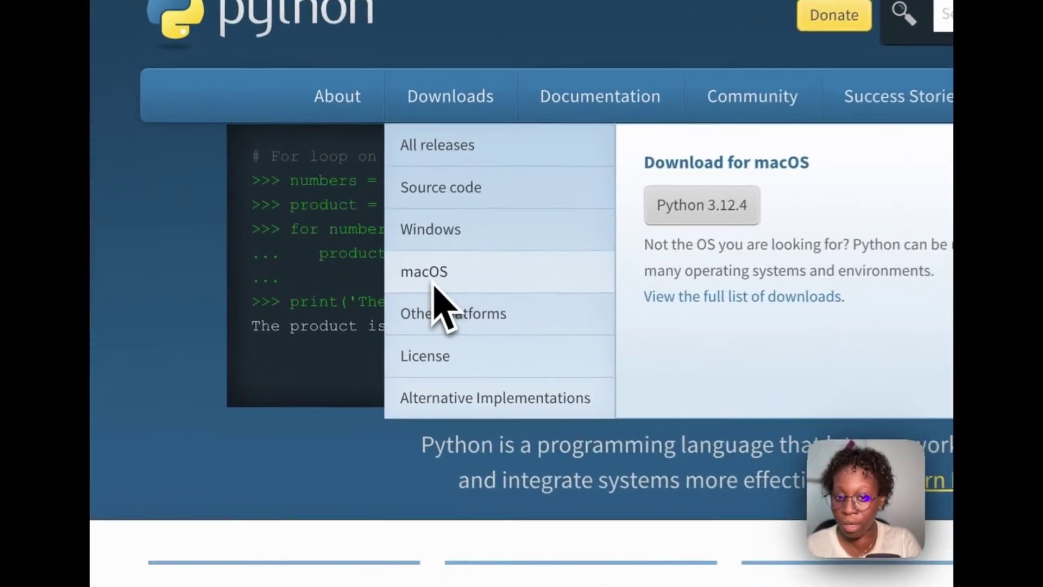
Step: Go to the Python Releases for macOS page from the python.org Downloads menu
{"action": "left_click", "coordinate": [404, 296]}
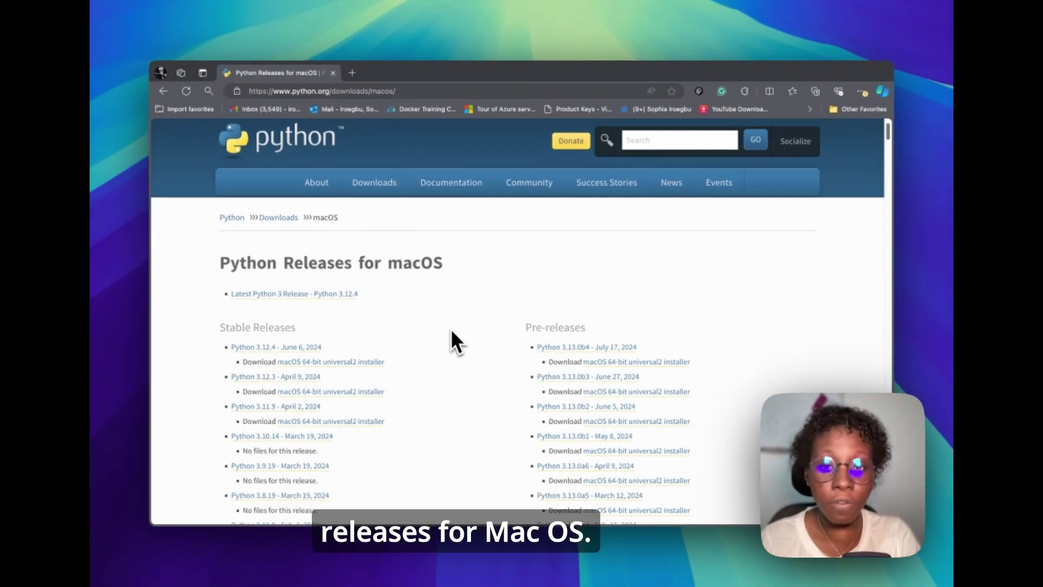
{"action": "scroll", "coordinate": [451, 328], "scroll_direction": "up", "scroll_amount": 1}
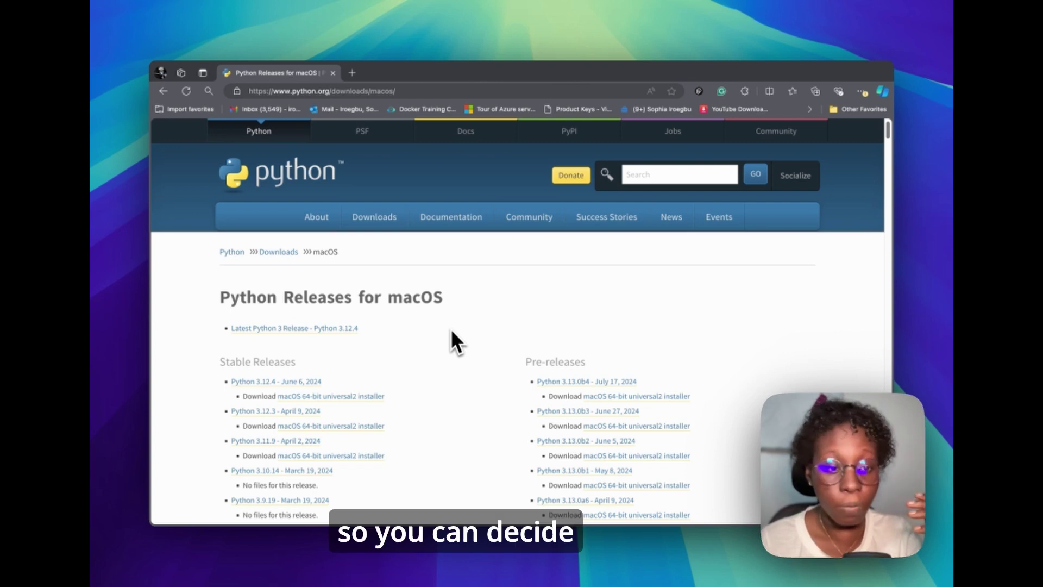
{"action": "scroll", "coordinate": [453, 331], "scroll_direction": "down", "scroll_amount": 5}
{"action": "scroll", "coordinate": [453, 331], "scroll_direction": "up", "scroll_amount": 4}
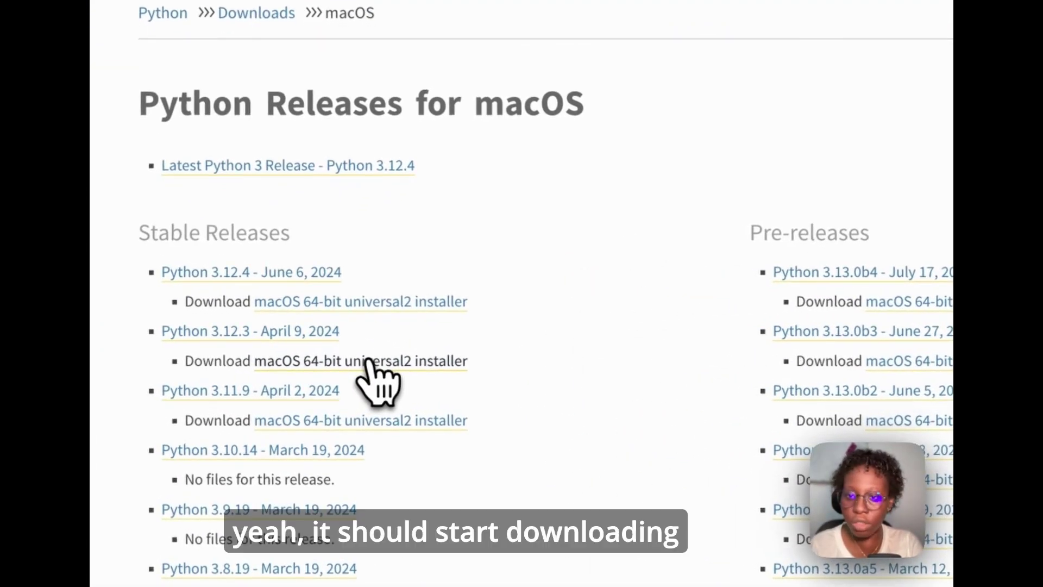
Step: Download the Python 3.12.3 macOS 64-bit universal2 installer and open the package
{"action": "left_click", "coordinate": [370, 360]}
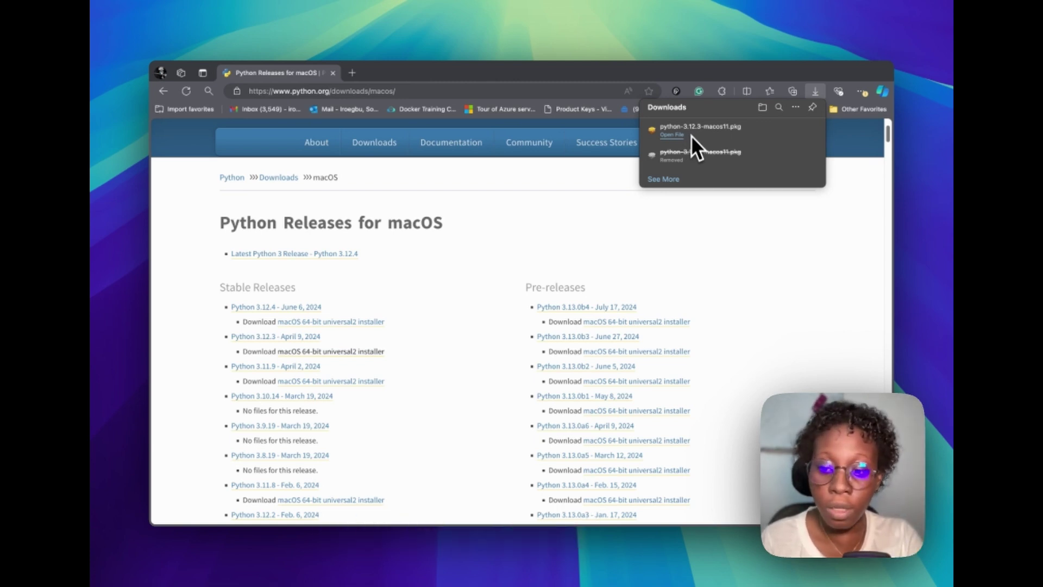
{"action": "left_click", "coordinate": [691, 136]}
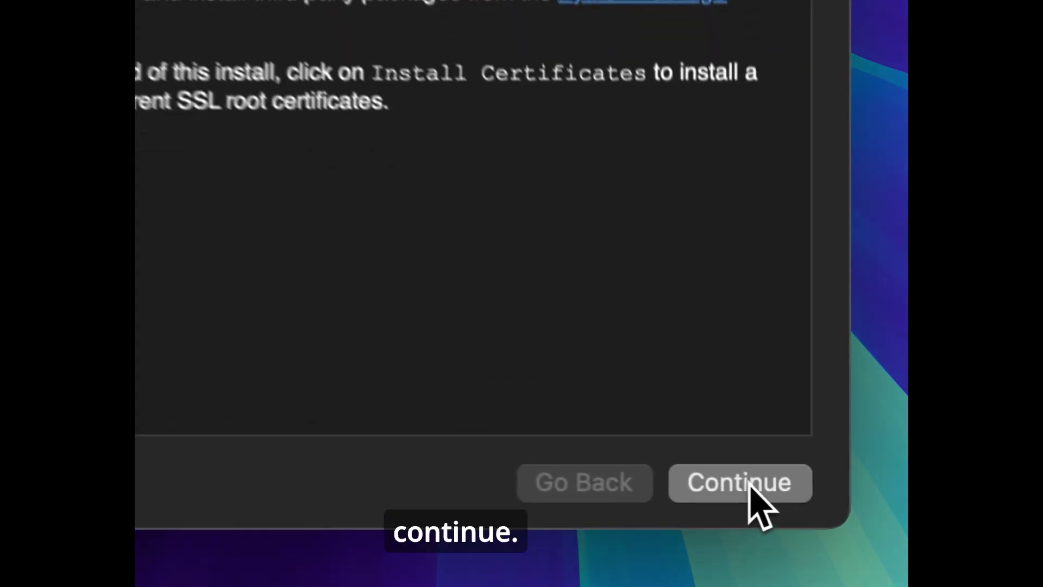
Step: Pass Introduction, Read Me and License, agree, and authorise the standard Python 3.12.3 install
{"action": "left_click", "coordinate": [796, 503]}
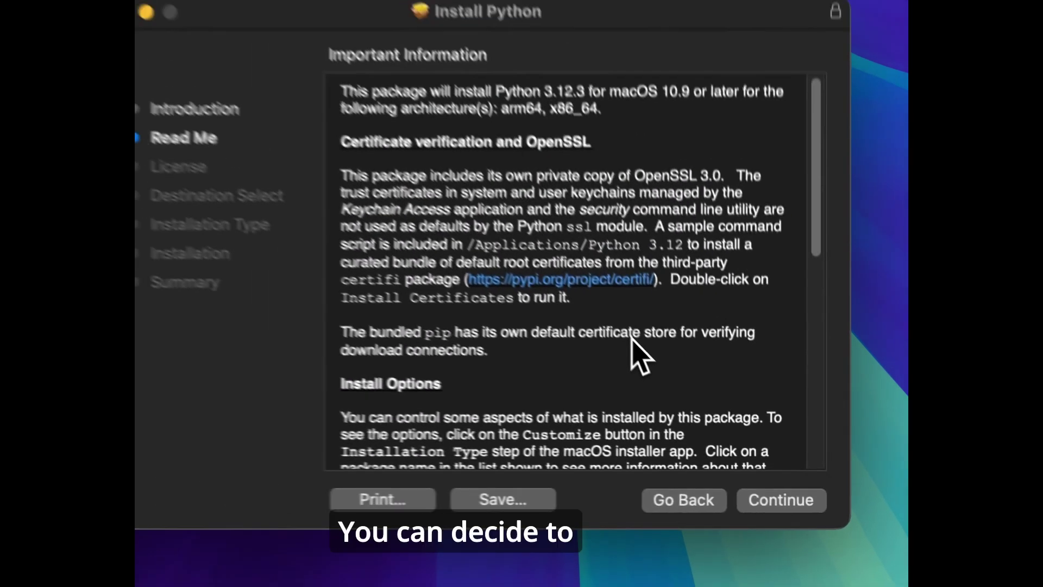
{"action": "scroll", "coordinate": [644, 359], "scroll_direction": "down", "scroll_amount": 10}
{"action": "scroll", "coordinate": [658, 360], "scroll_direction": "down", "scroll_amount": 5}
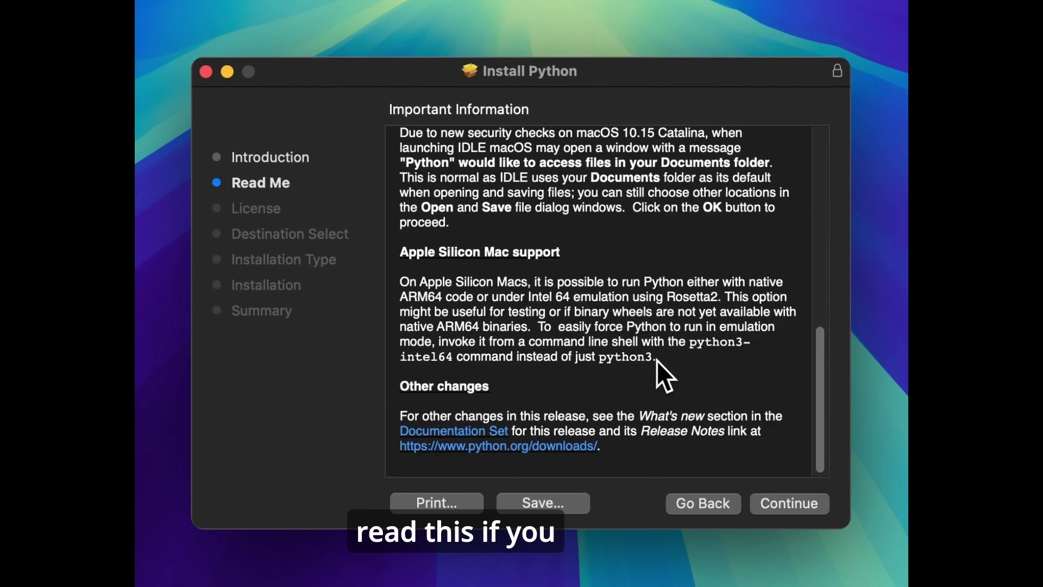
{"action": "scroll", "coordinate": [684, 371], "scroll_direction": "down", "scroll_amount": 2}
{"action": "left_click", "coordinate": [793, 503]}
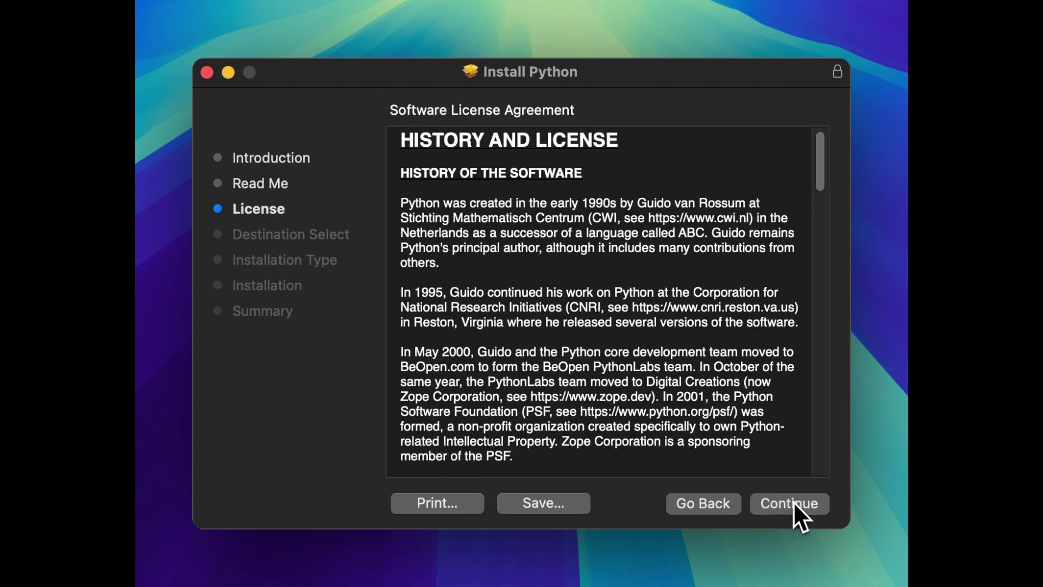
{"action": "left_click", "coordinate": [794, 503]}
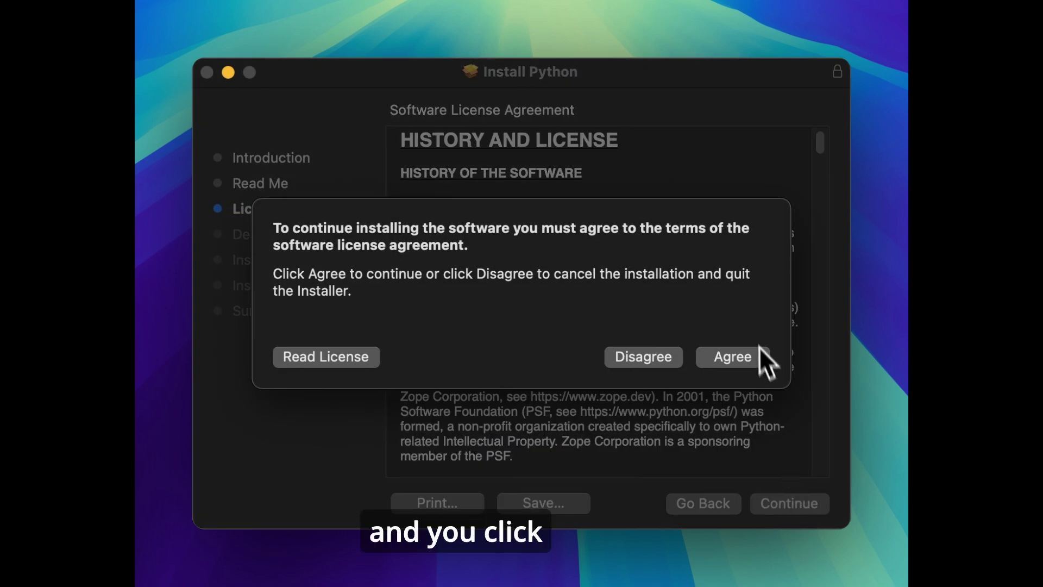
{"action": "left_click", "coordinate": [731, 357]}
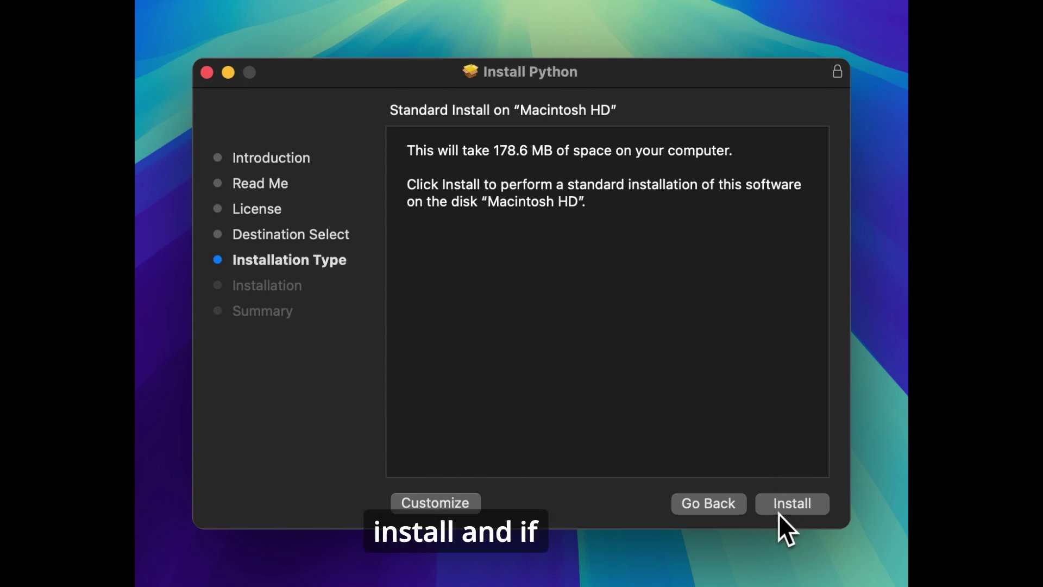
{"action": "left_click", "coordinate": [780, 511]}
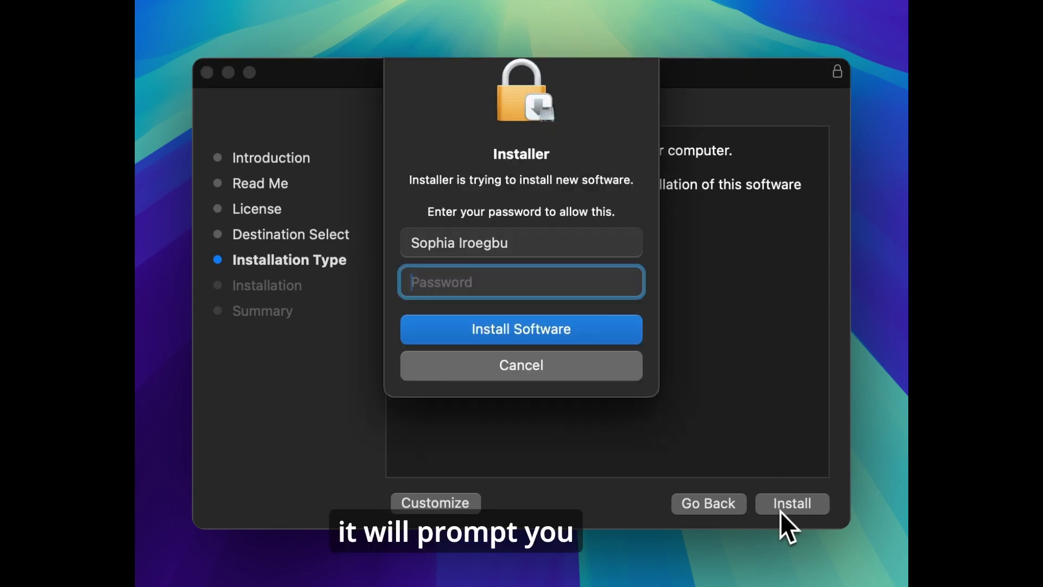
{"action": "type", "text": "••"}
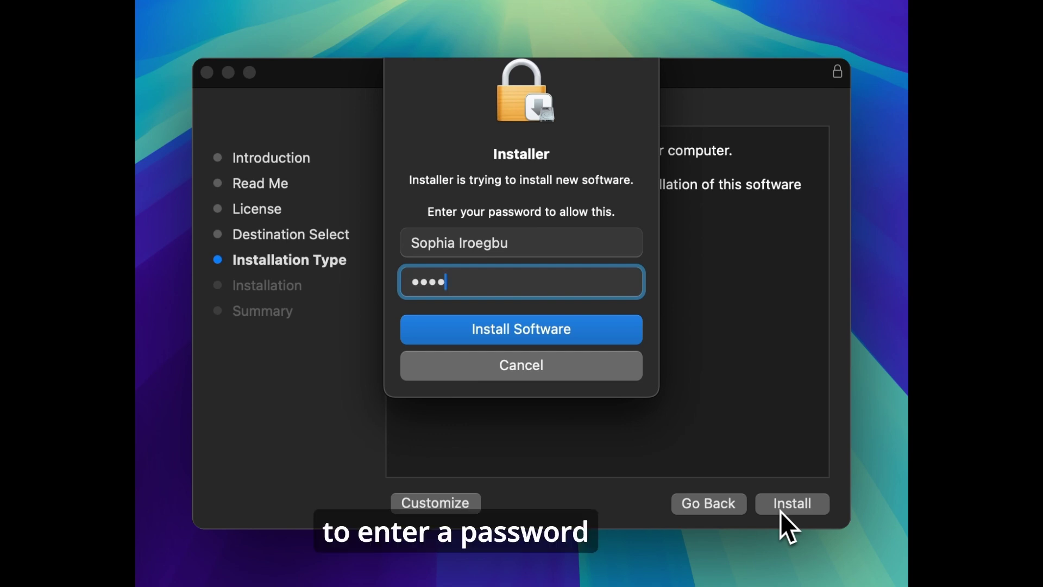
{"action": "left_click", "coordinate": [612, 327]}
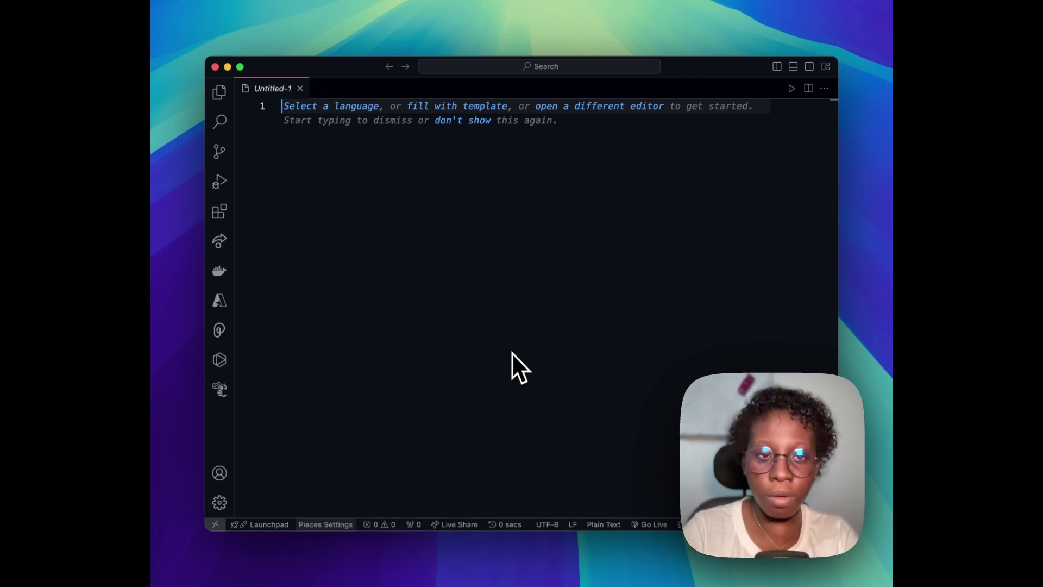
Step: Select Python 3.12.3 64-bit via the Python: Select Interpreter command
{"action": "key", "text": "cmd+shift+p"}
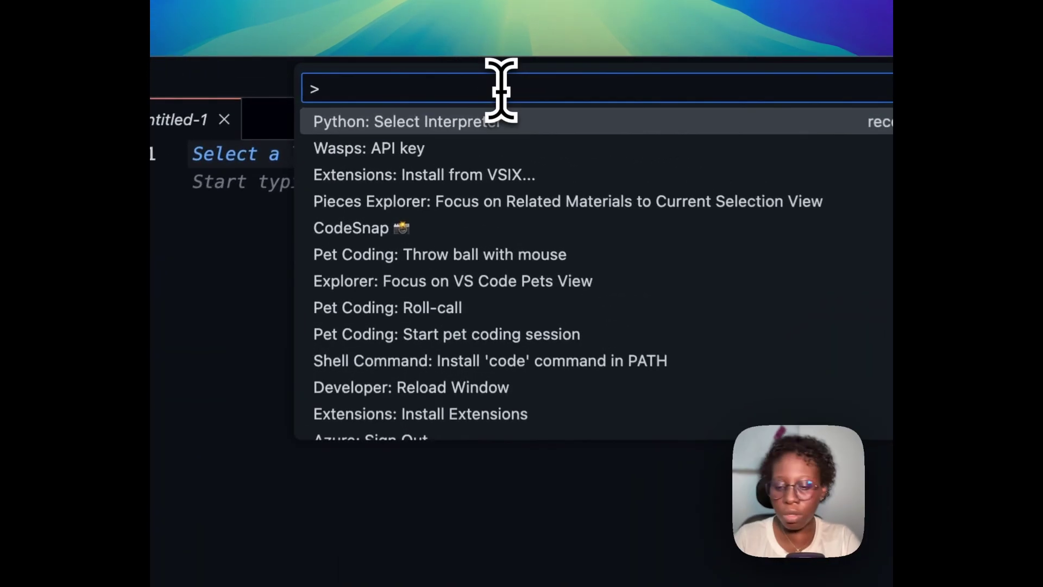
{"action": "type", "text": "Pyth"}
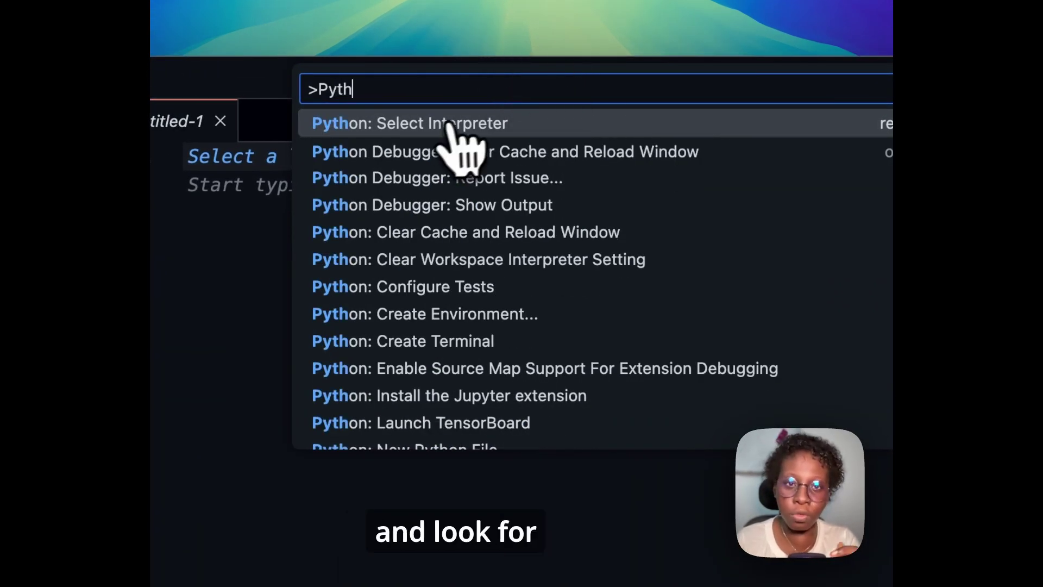
{"action": "left_click", "coordinate": [436, 128]}
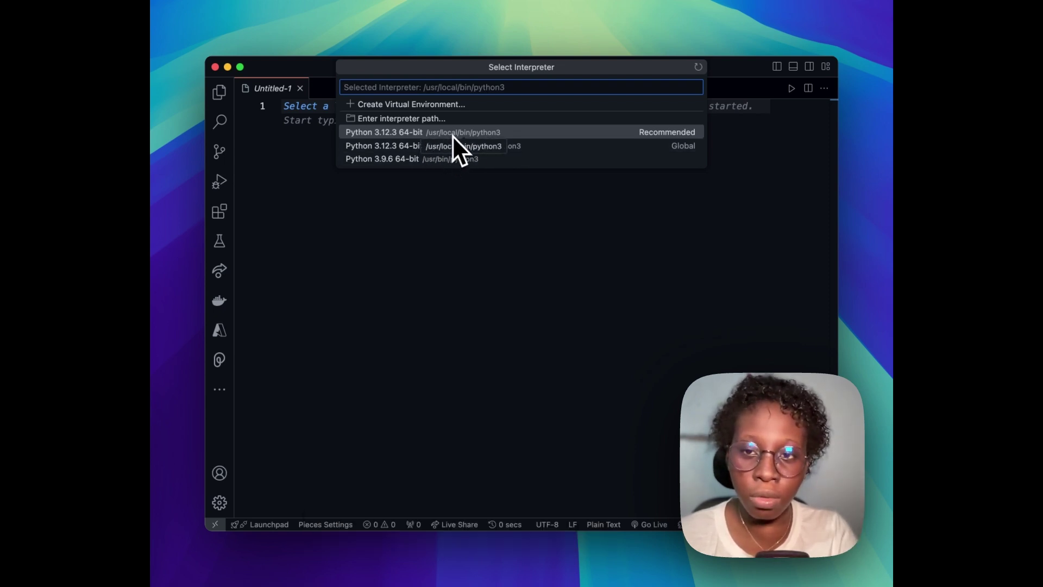
{"action": "left_click", "coordinate": [507, 147]}
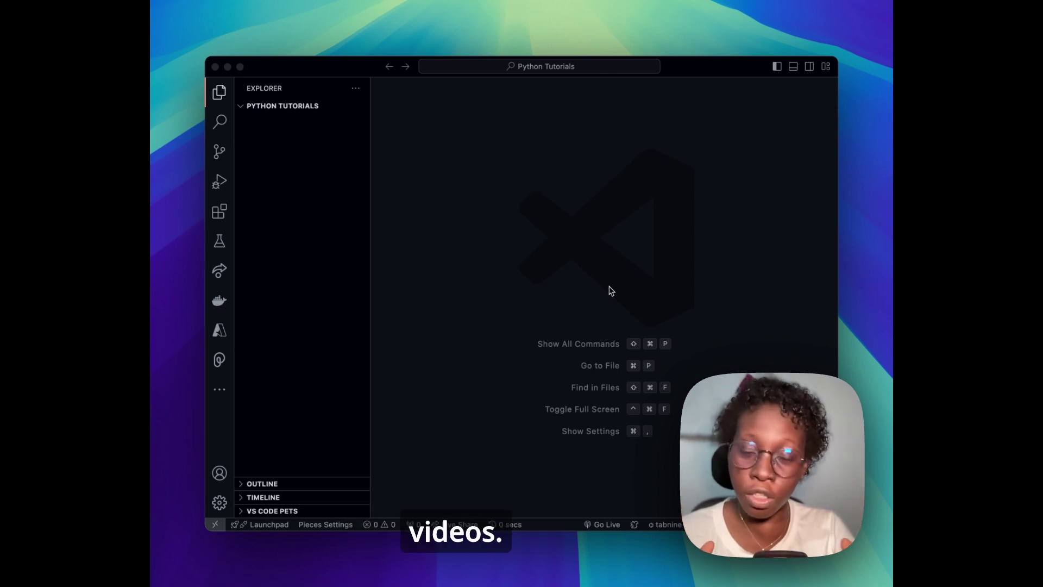
Step: Add index.py to Python Tutorials containing print("Hello You!")
{"action": "left_click", "coordinate": [308, 128]}
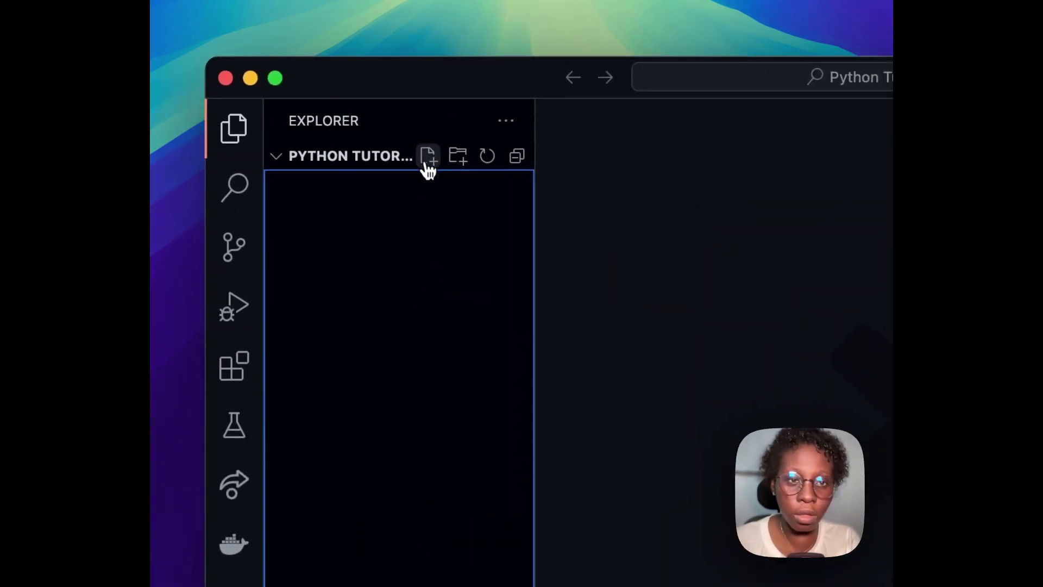
{"action": "left_click", "coordinate": [423, 155]}
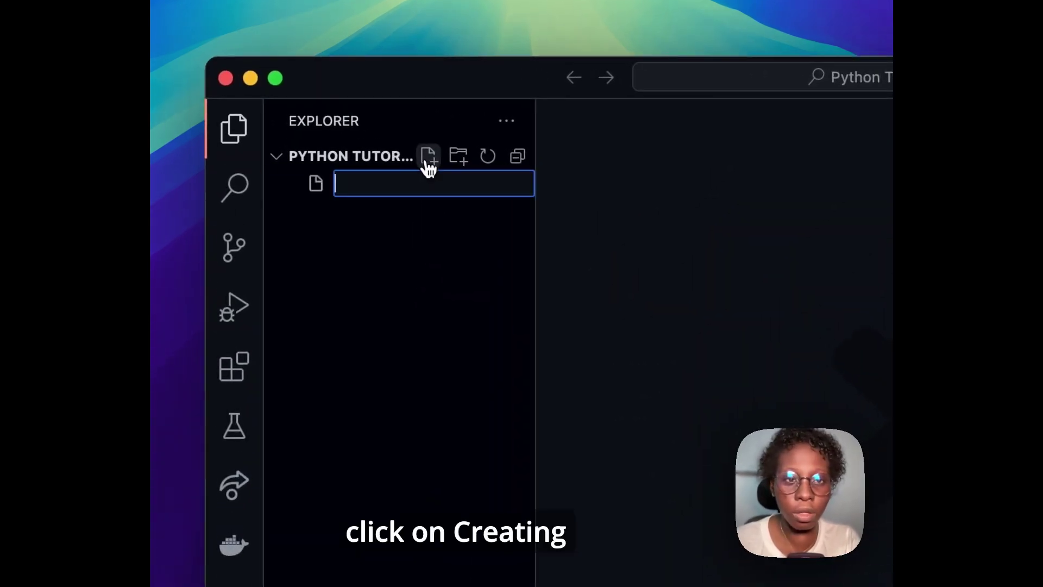
{"action": "type", "text": "index.py"}
{"action": "key", "text": "Return"}
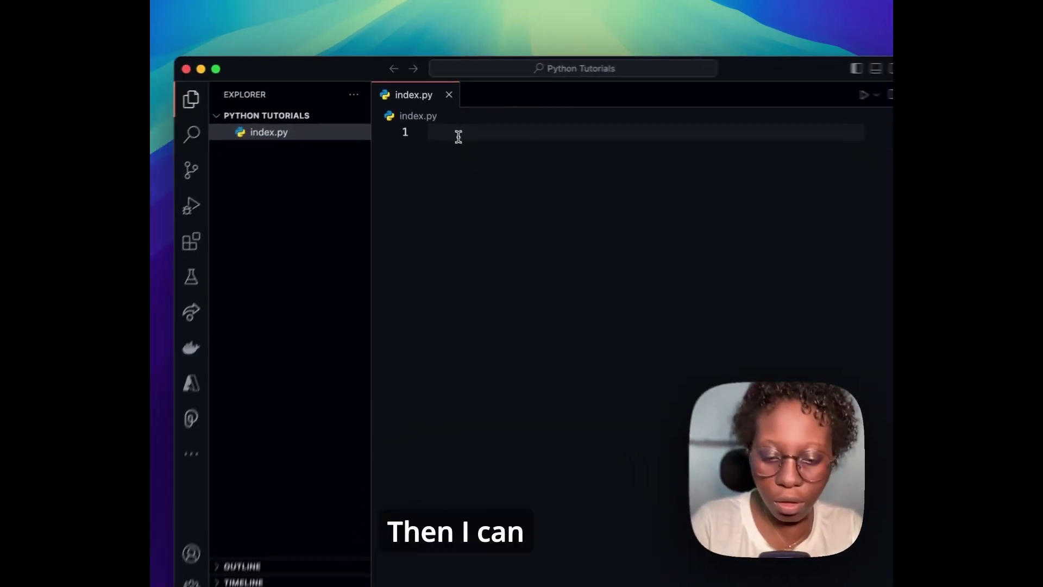
{"action": "type", "text": "print(\"Hello You"}
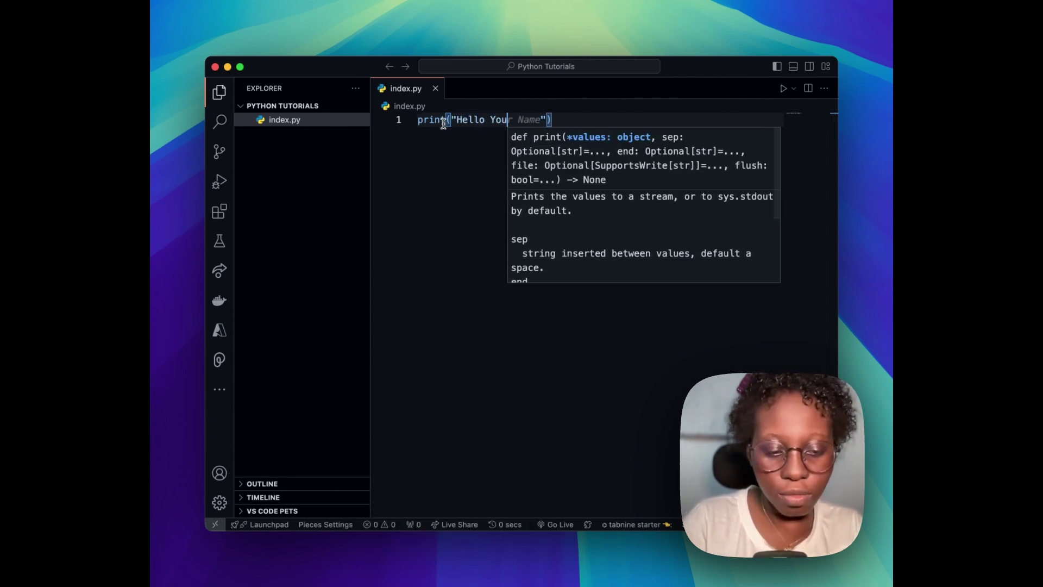
{"action": "type", "text": "!"}
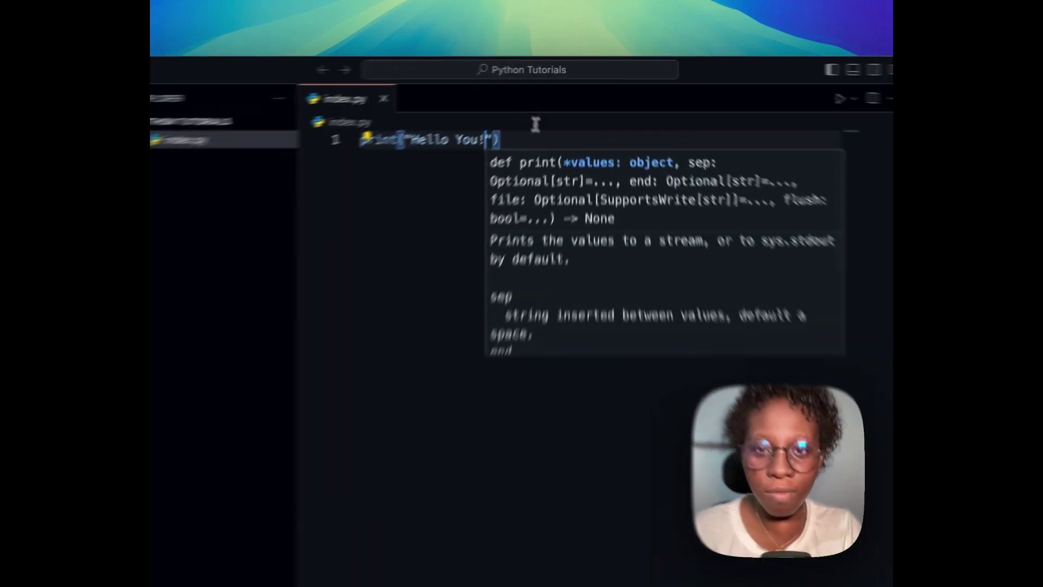
{"action": "left_click", "coordinate": [535, 123]}
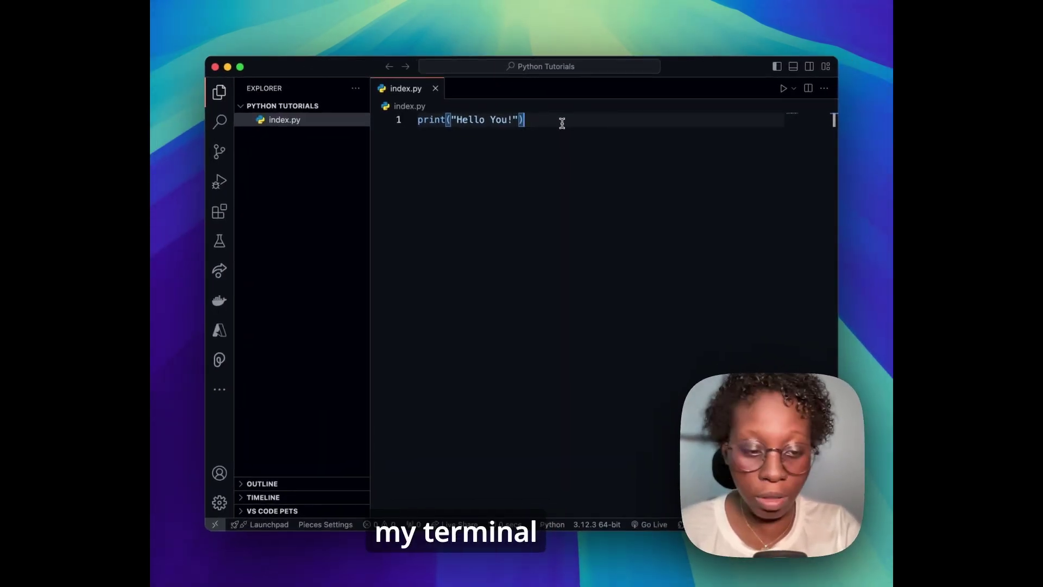
Step: Run python3 index.py in the integrated terminal, printing Hello You!
{"action": "key", "text": "ctrl+grave"}
{"action": "type", "text": "python3 index.py"}
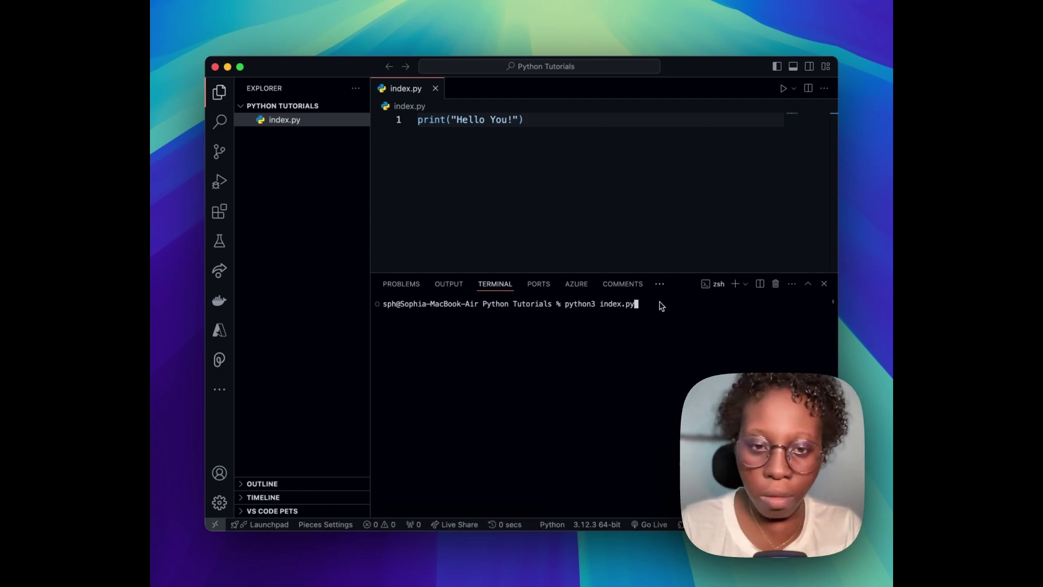
{"action": "key", "text": "Return"}
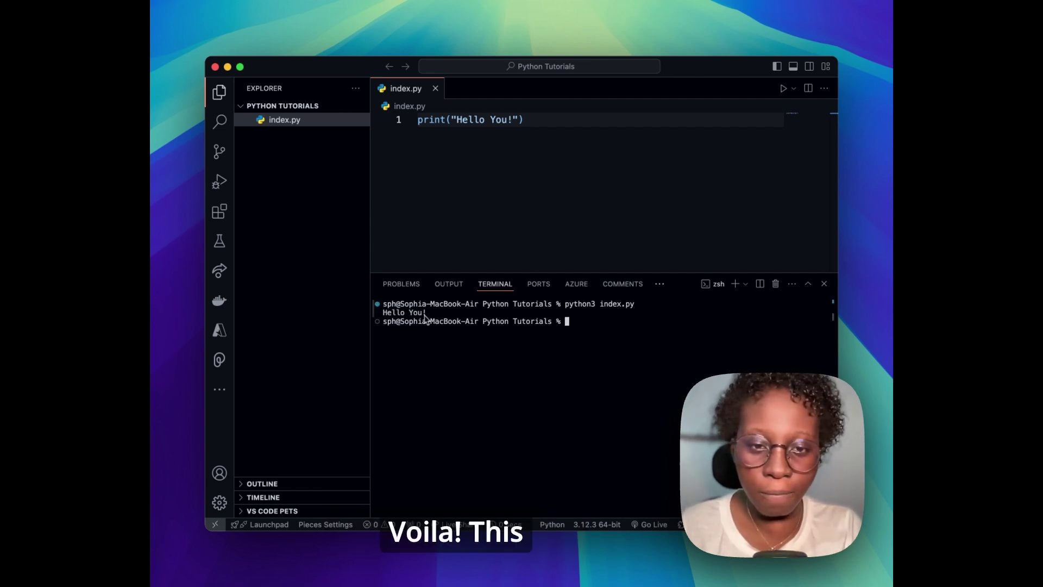